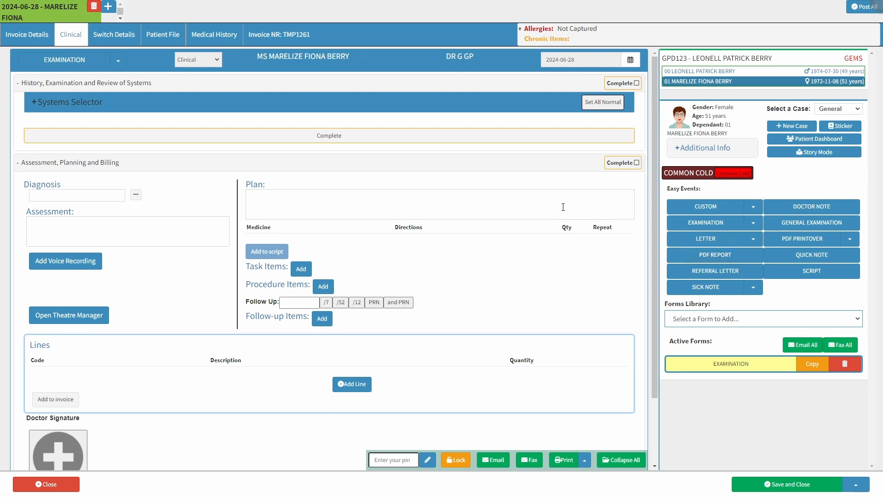
Step: Switch the clinical form's template to BASIC EXAMINATION and expand its Systems Selector
left_click(119, 66)
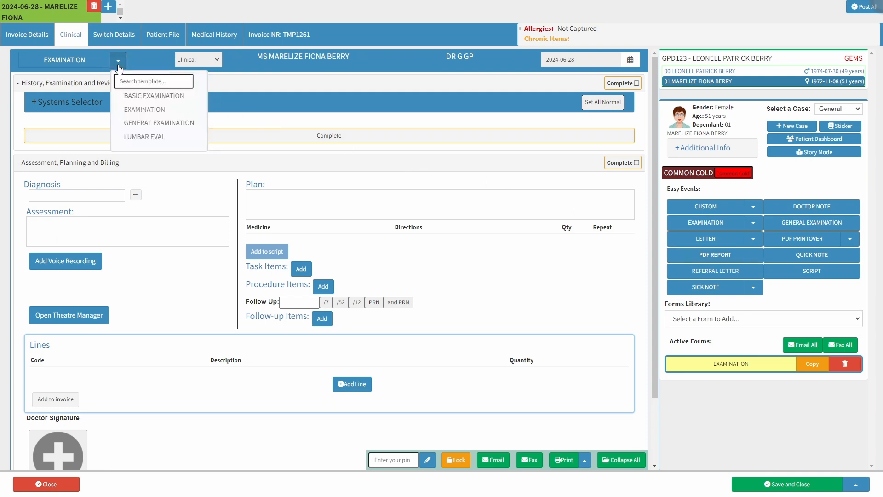
left_click(146, 97)
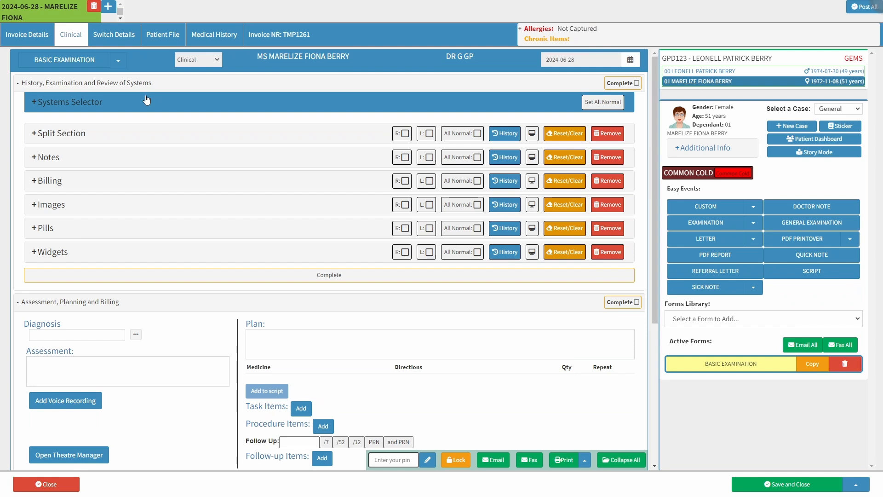
left_click(119, 106)
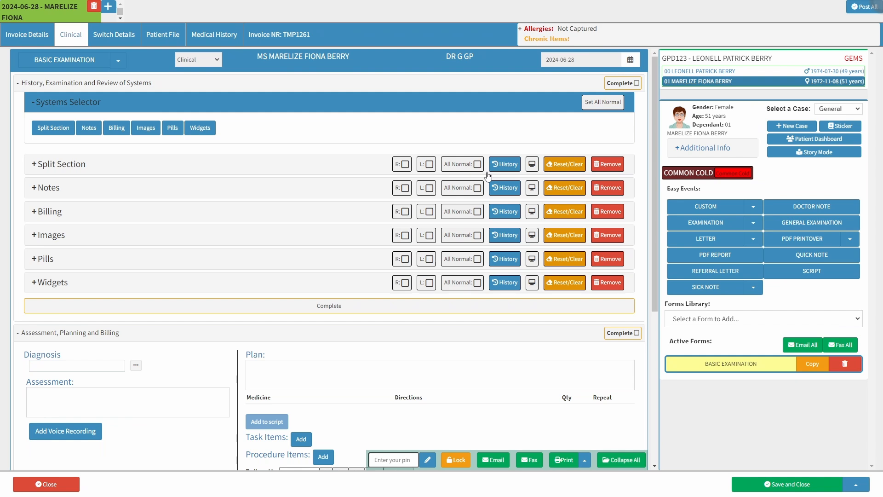
Step: Expand the Split Section, cycle its R side through the available statuses, and set both the R and L sides to NORMAL
left_click(109, 172)
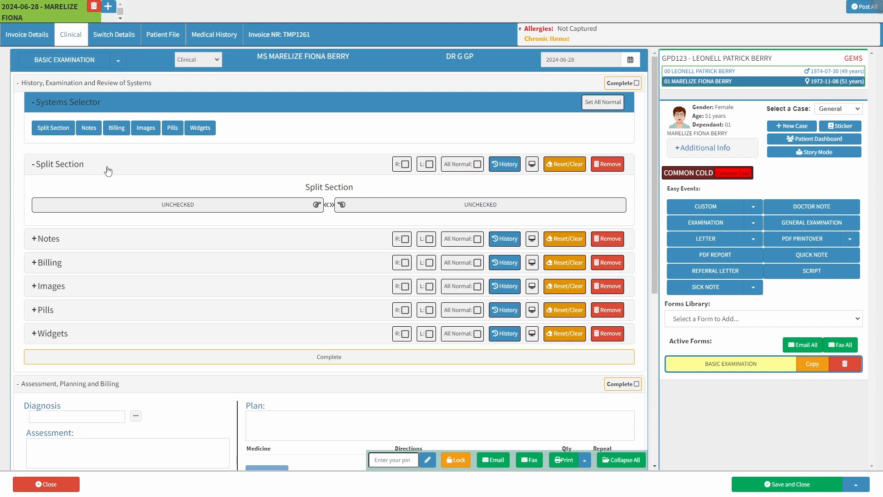
left_click(167, 211)
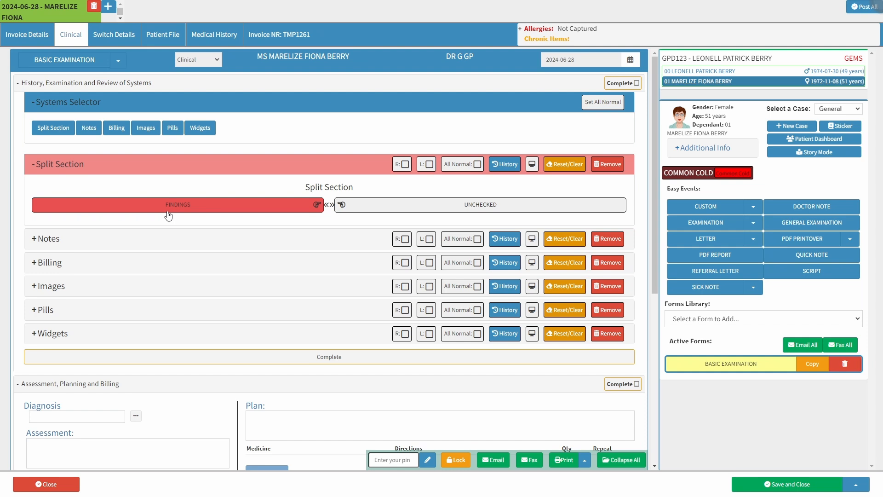
left_click(168, 205)
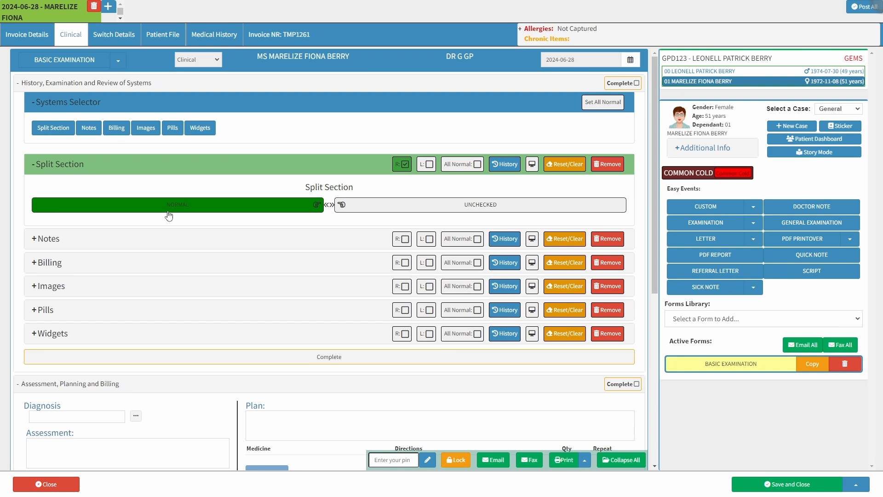
left_click(169, 213)
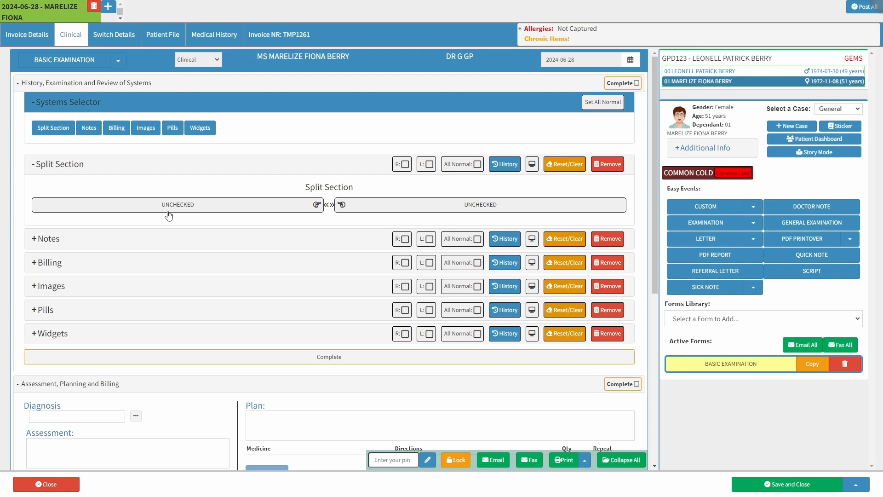
left_click(168, 213)
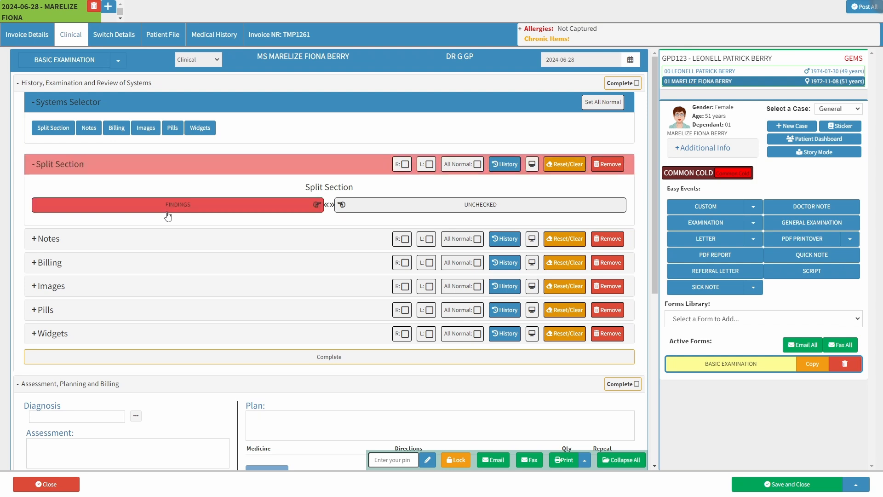
left_click(318, 205)
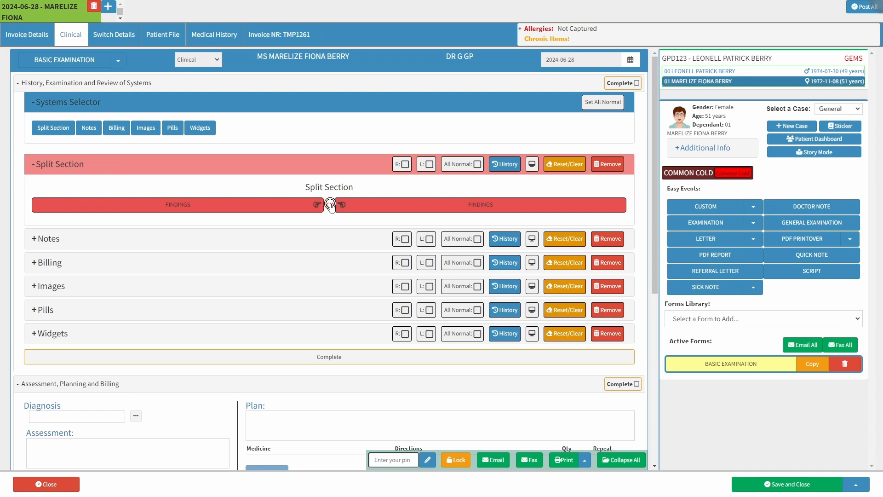
left_click(330, 206)
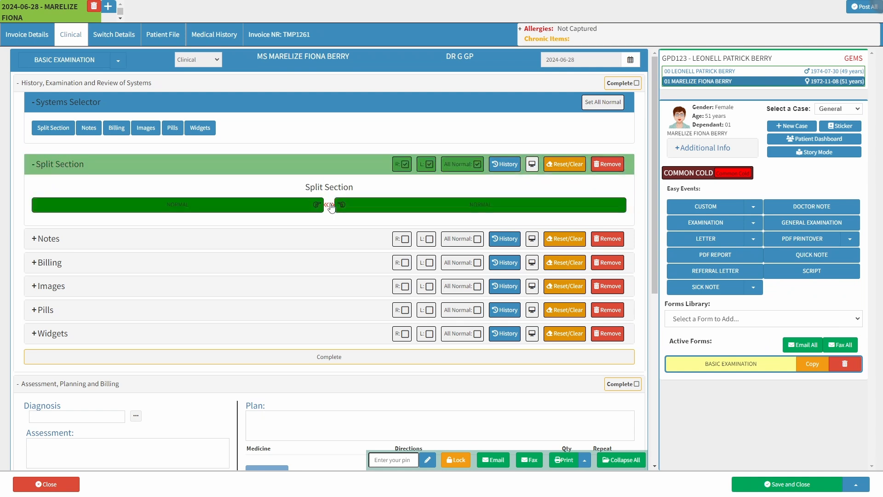
Step: Expand the Notes section, mark it as FINDINGS and activate its Notes text box
left_click(79, 239)
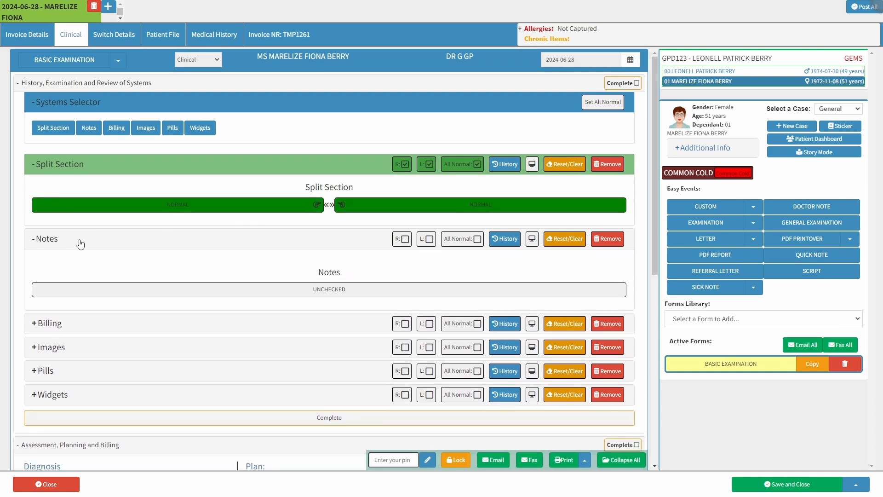
left_click(99, 290)
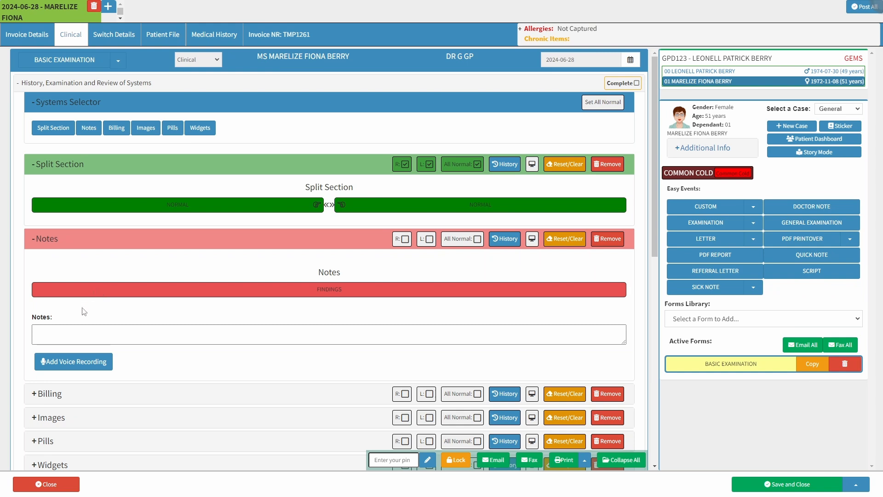
left_click(64, 332)
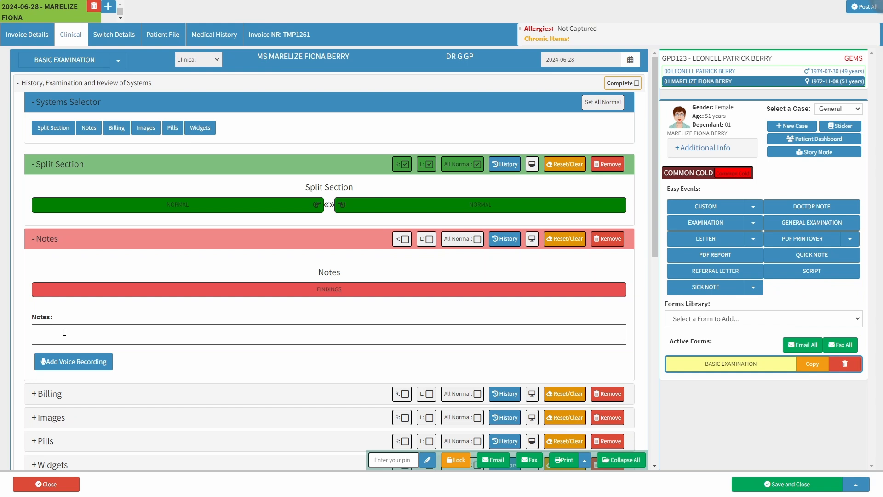
Step: Record a voice note of about 9 seconds for the Notes section and save it
left_click(67, 362)
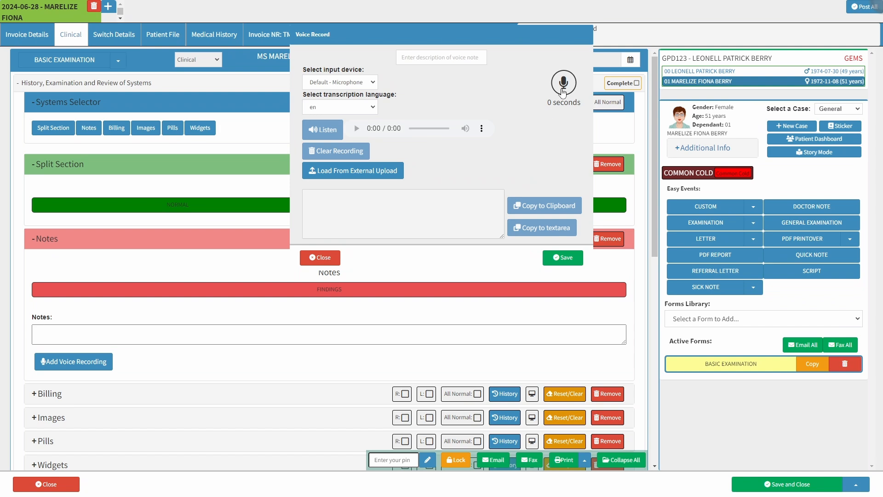
left_click(563, 82)
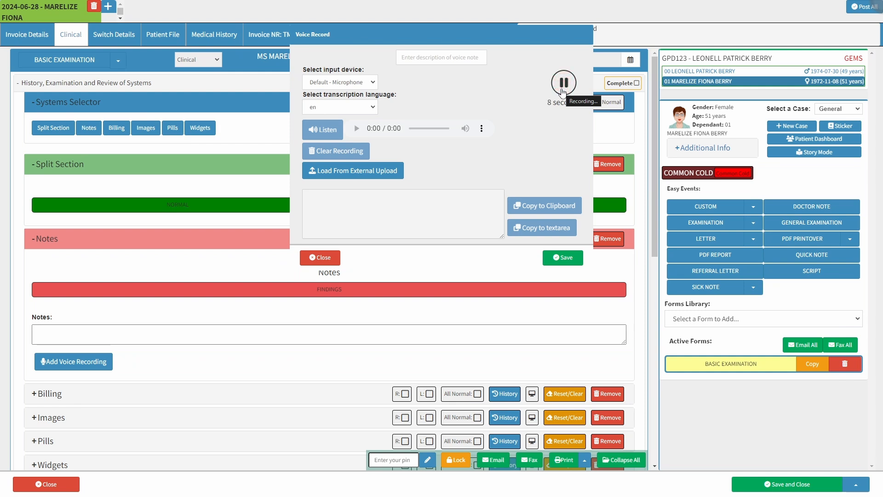
left_click(562, 91)
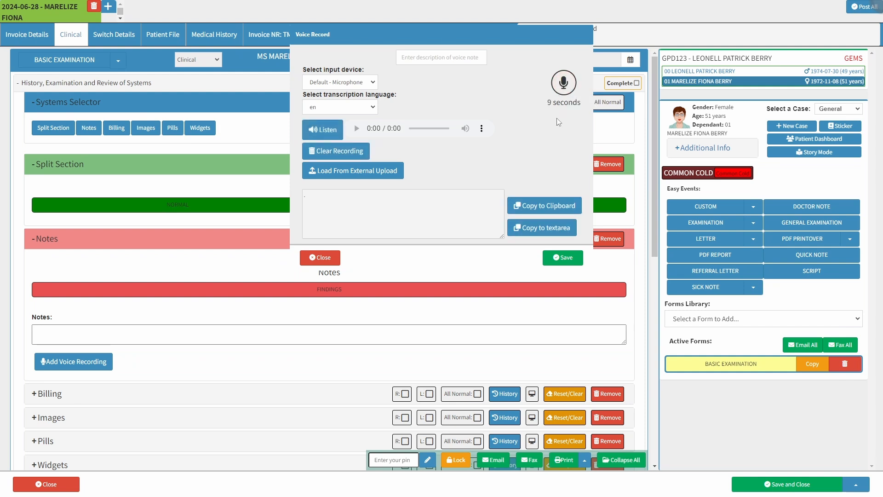
left_click(564, 258)
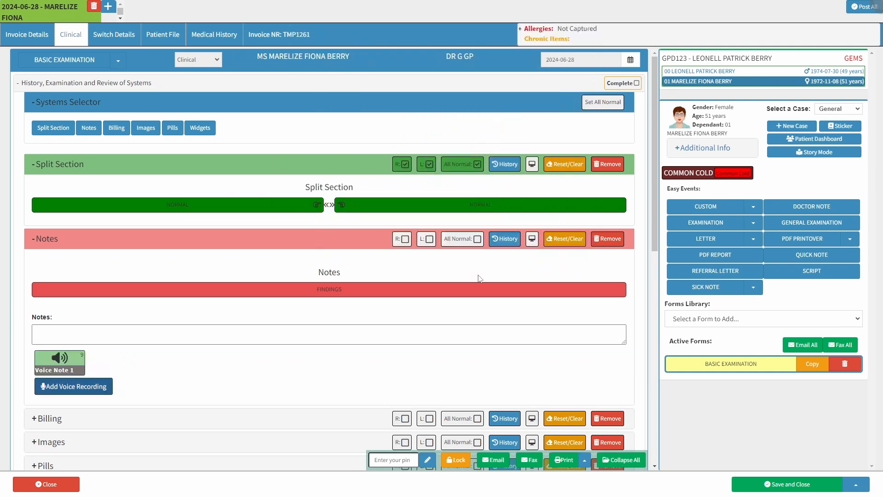
left_click(75, 367)
Step: Expand the Billing section, mark Billing Codes as FINDINGS and check the billing lines at the end of the form
scroll(92, 368, "down", 6)
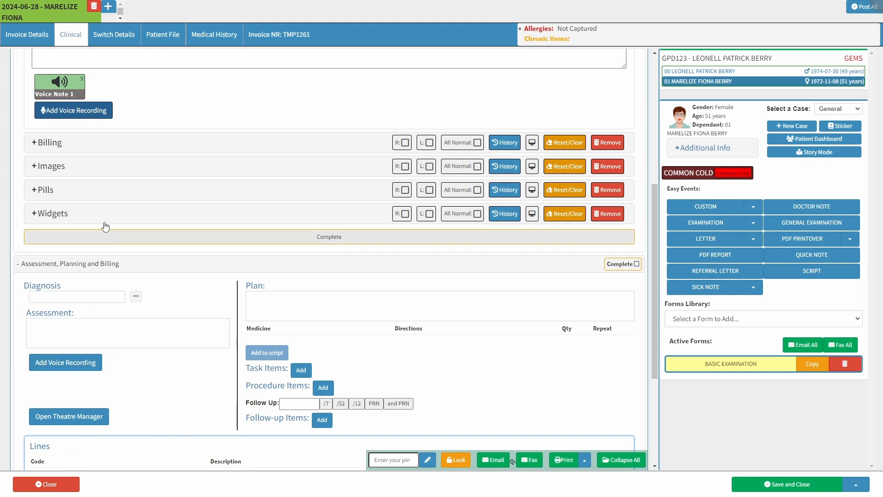
left_click(87, 146)
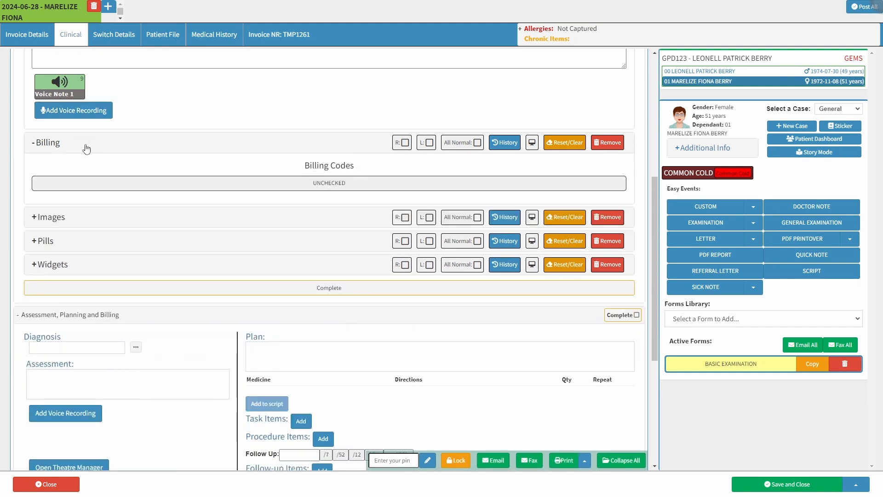
left_click(101, 184)
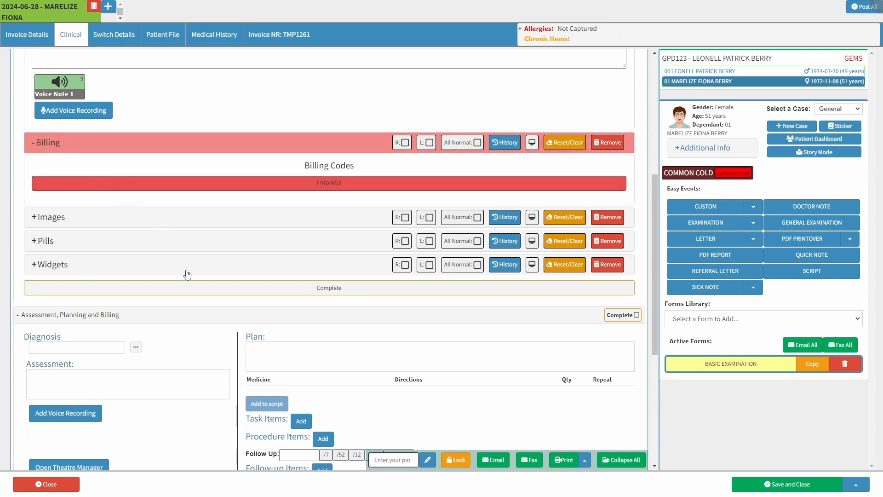
scroll(187, 275, "down", 5)
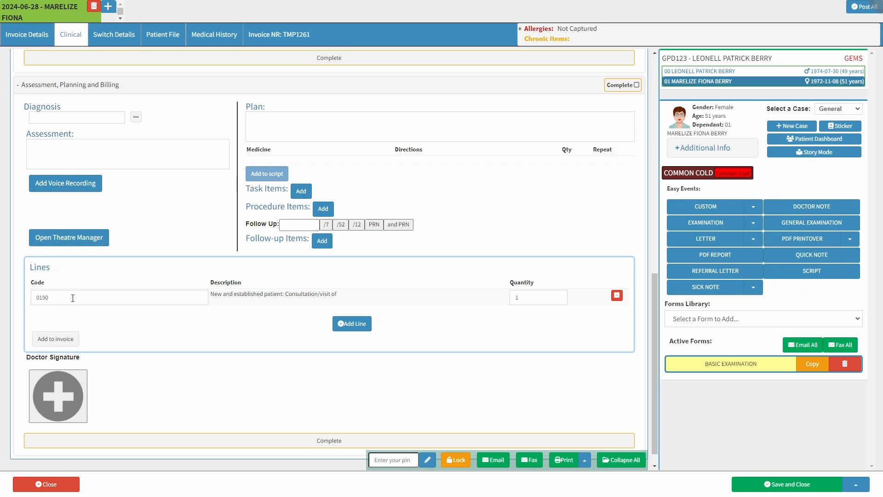
Step: Mark Available Images as FINDINGS in the Images section, view the body diagram in the image editor and close it without saving
scroll(191, 283, "up", 4)
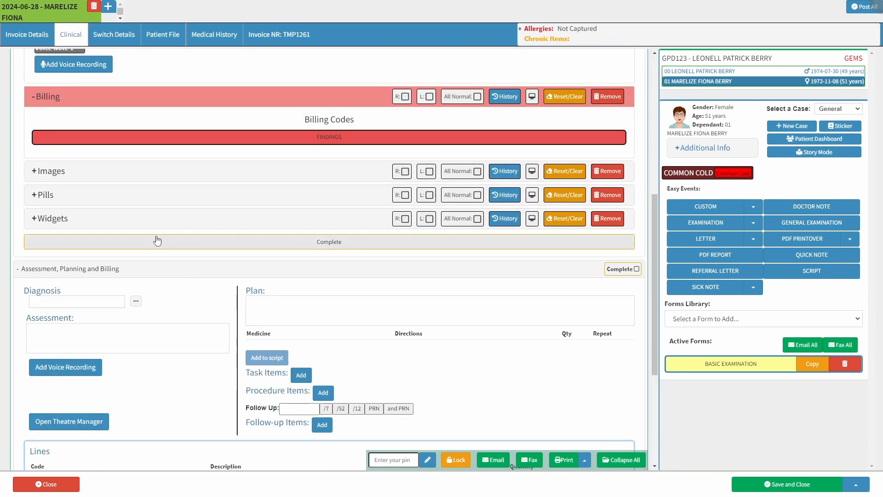
left_click(86, 173)
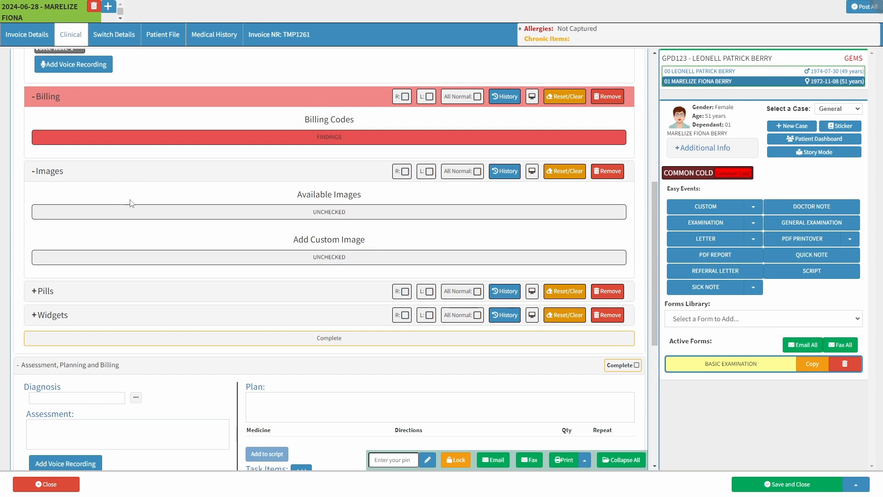
left_click(146, 212)
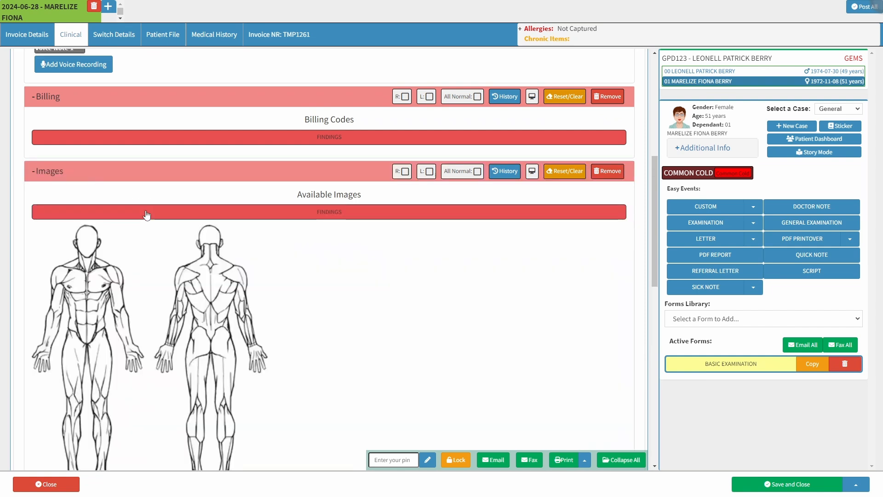
left_click(122, 341)
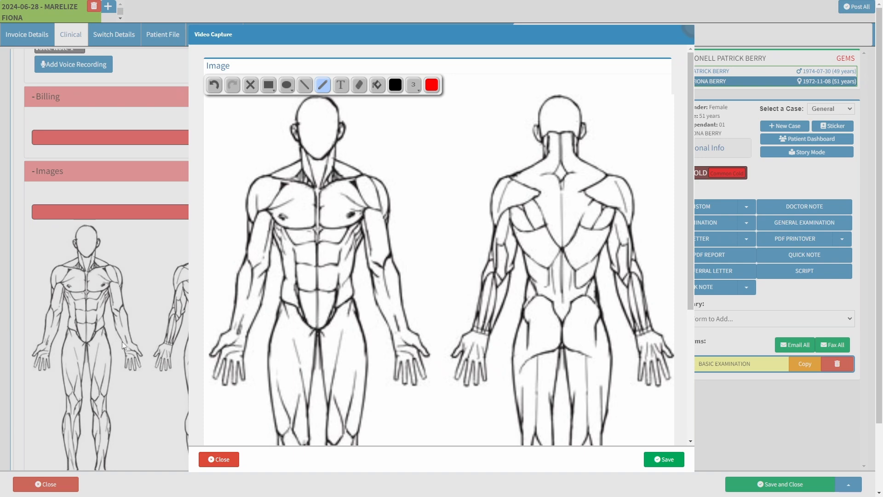
left_click(204, 464)
Step: Mark Add Custom Image as FINDINGS, view the options for adding an image and close the dialog without adding one
scroll(317, 361, "down", 8)
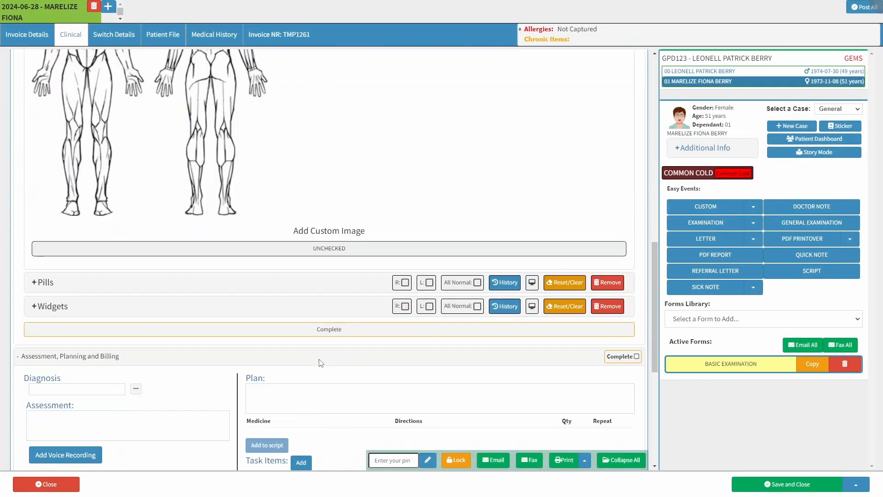
left_click(326, 251)
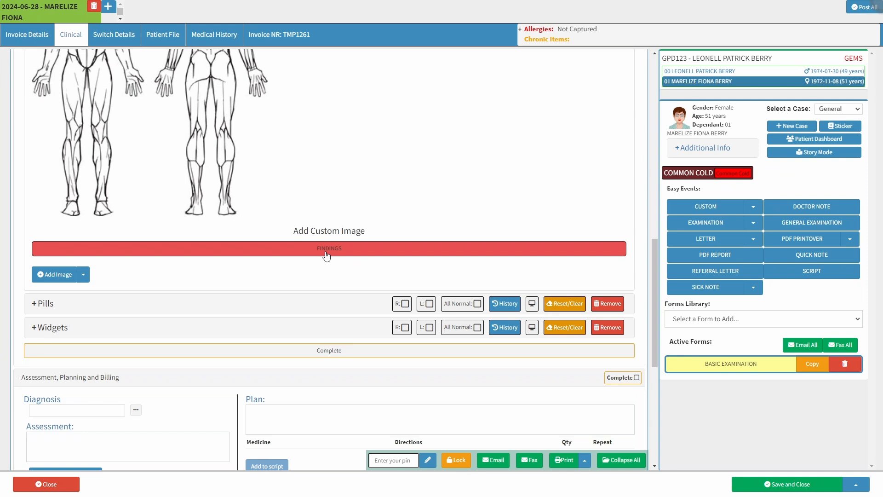
left_click(58, 275)
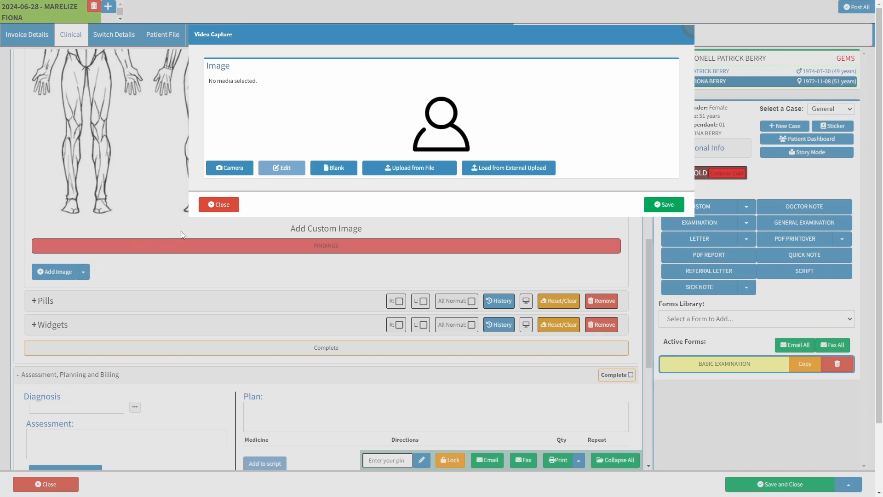
left_click(222, 204)
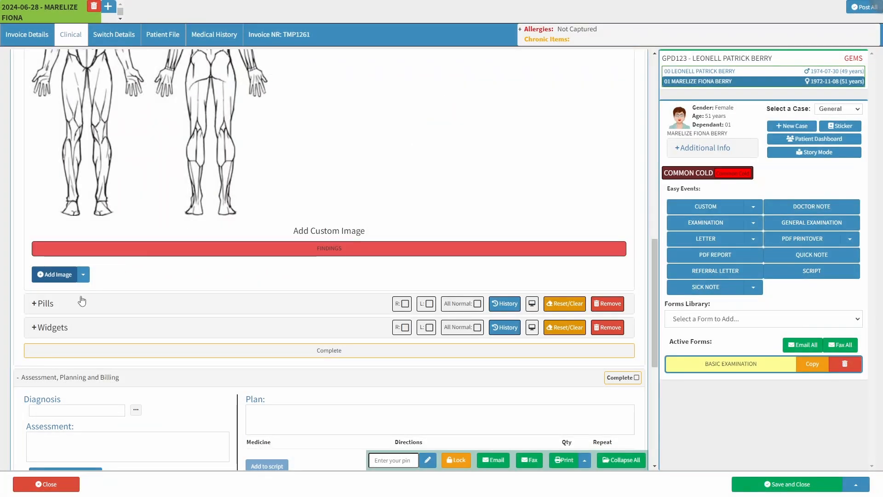
Step: Expand the Pills section, mark it as FINDINGS, and switch the Text Input Widget pill on and off again
left_click(66, 308)
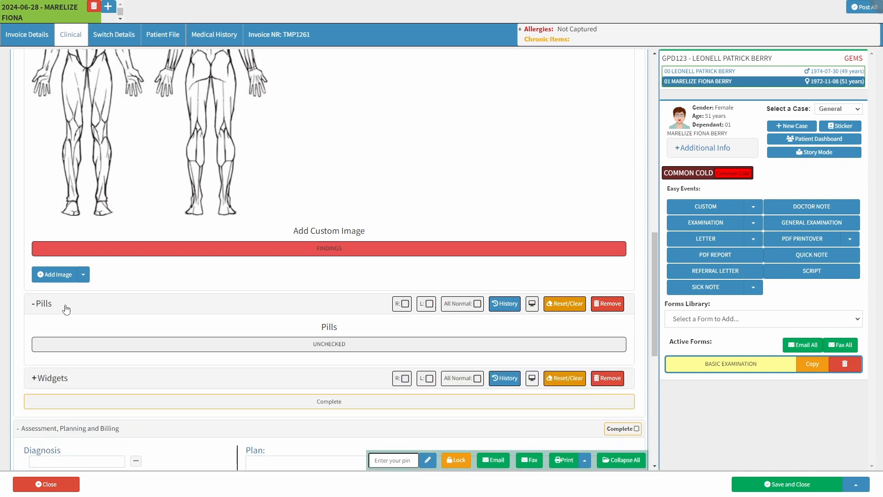
left_click(83, 348)
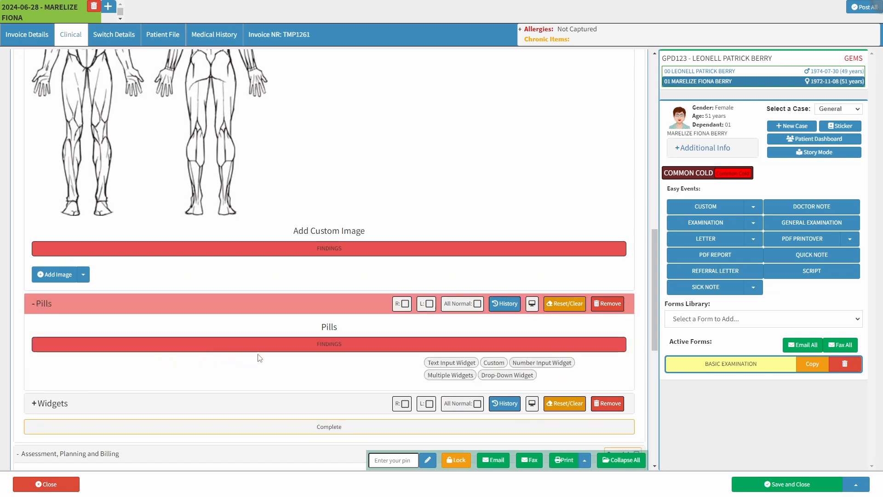
left_click(449, 363)
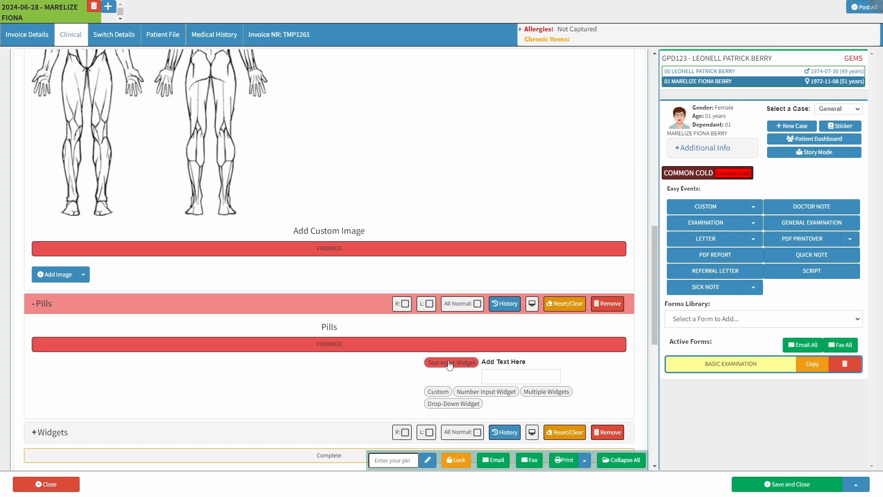
left_click(449, 364)
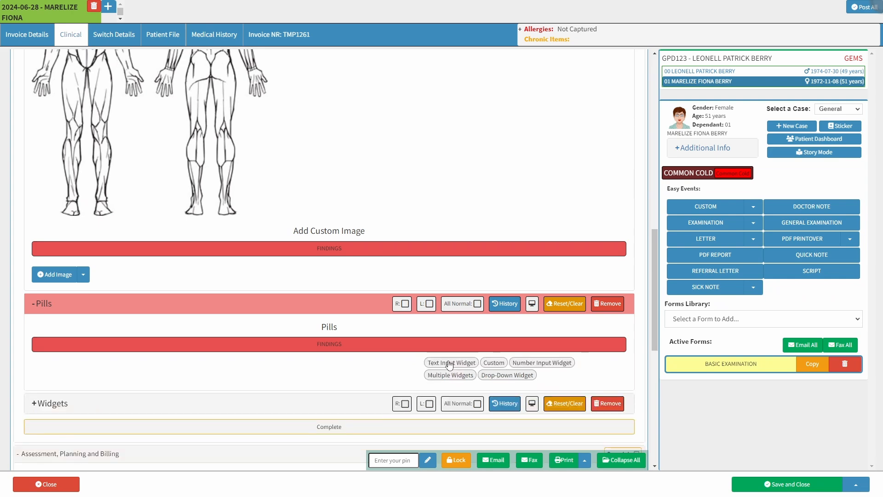
Step: Select the Custom pill and check the diagnosis, considerations and medicine entries under Assessment, Planning and Billing
left_click(491, 362)
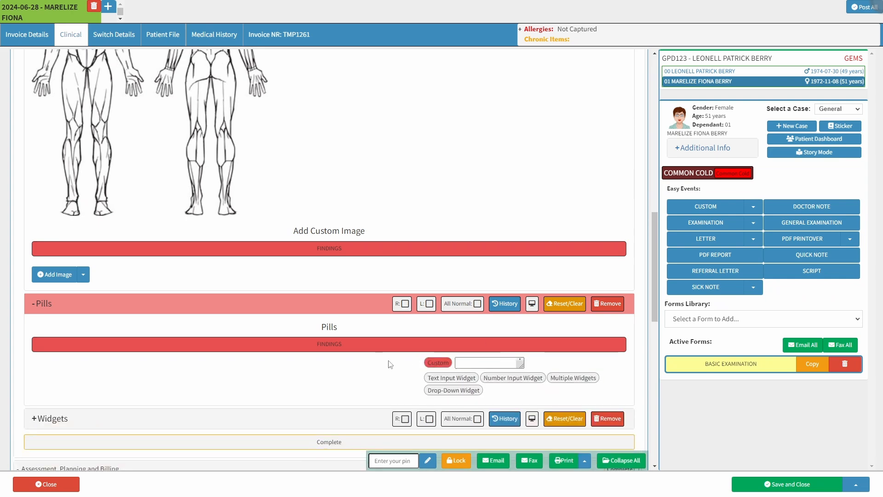
scroll(384, 363, "down", 3)
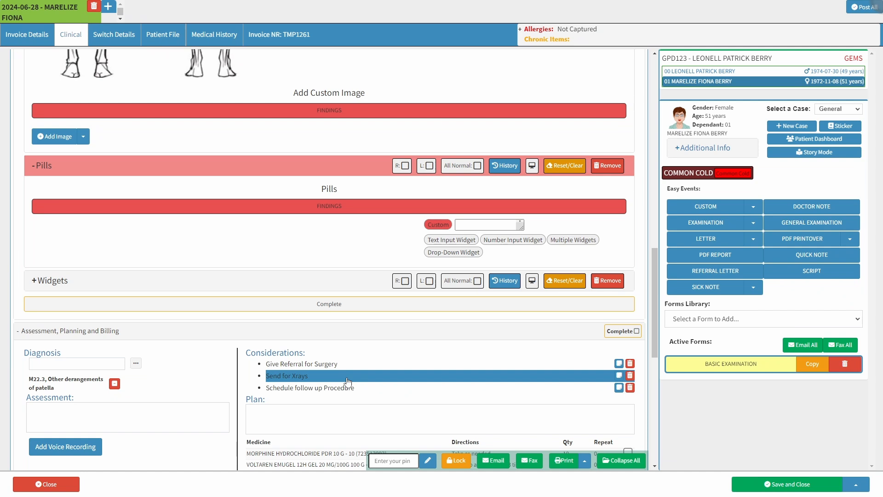
Step: Select the Text Input Widget, Number Input Widget, Drop-Down Widget and Multiple Widgets pills in the Pills section
left_click(460, 241)
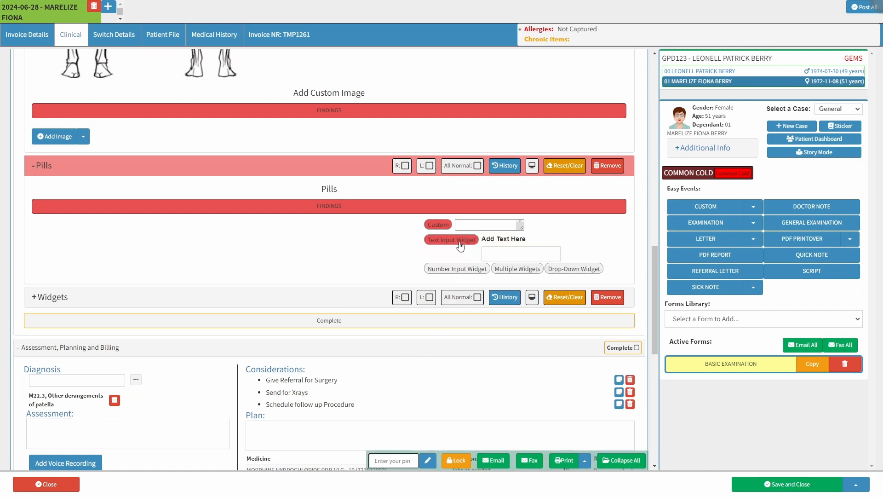
left_click(458, 270)
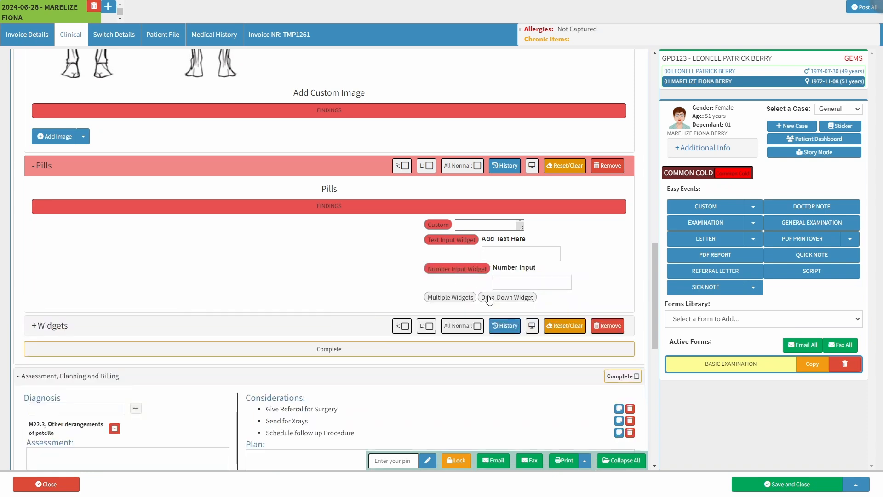
left_click(506, 300)
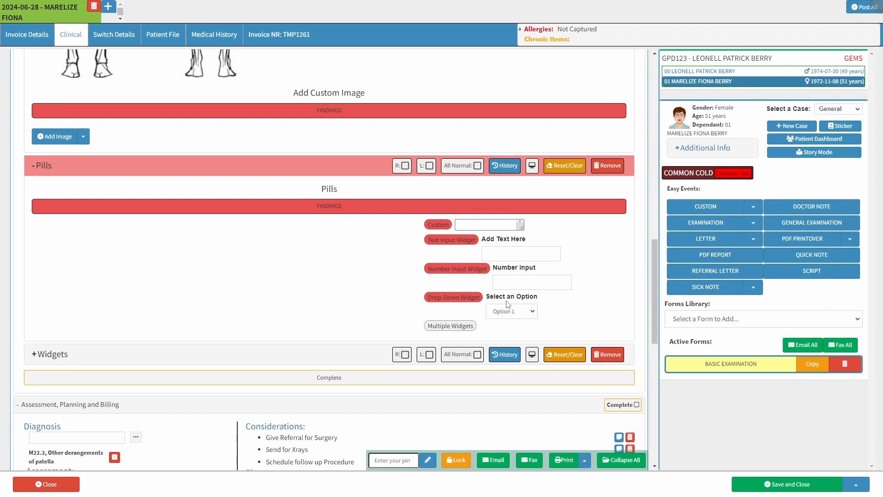
left_click(457, 326)
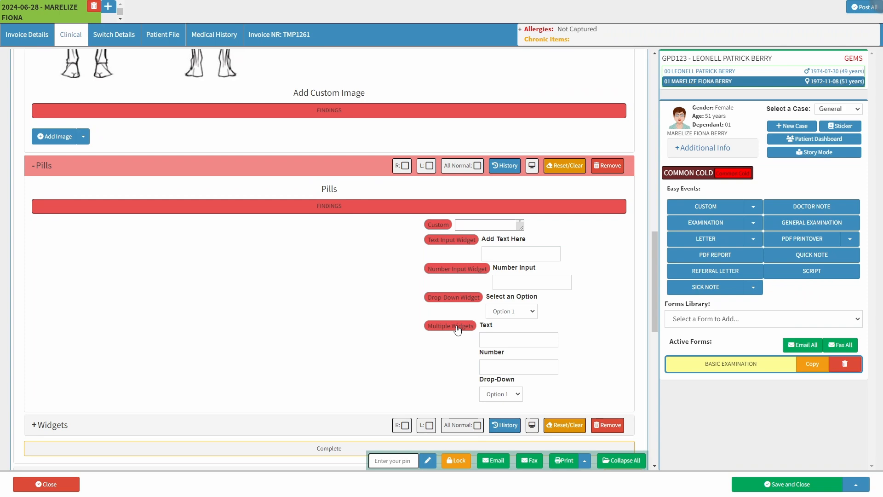
Step: Expand the Widgets section and mark it as FINDINGS
scroll(357, 311, "down", 5)
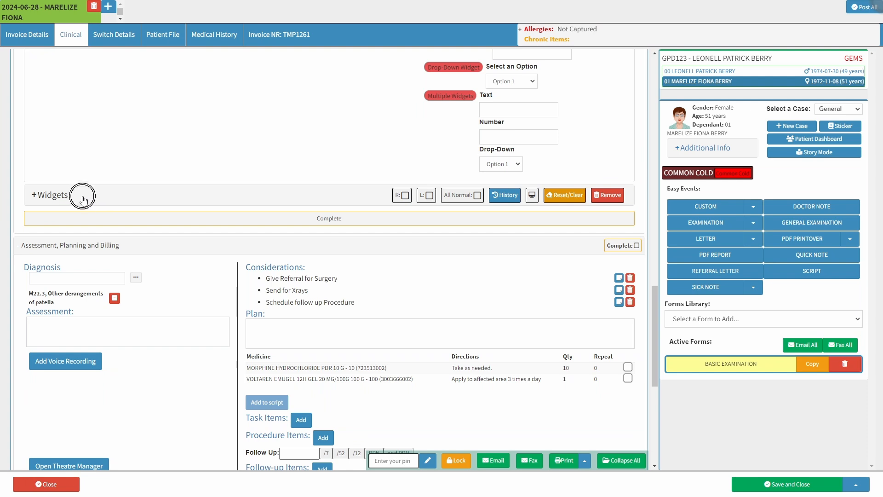
left_click(83, 200)
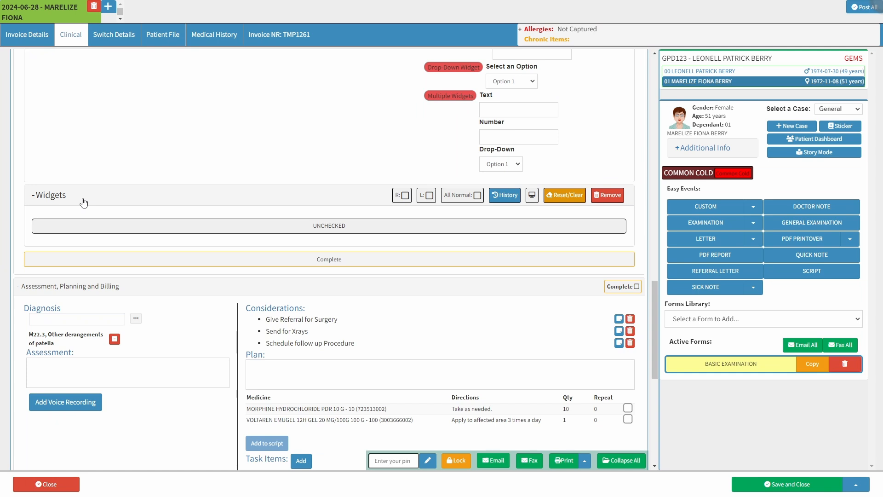
left_click(95, 229)
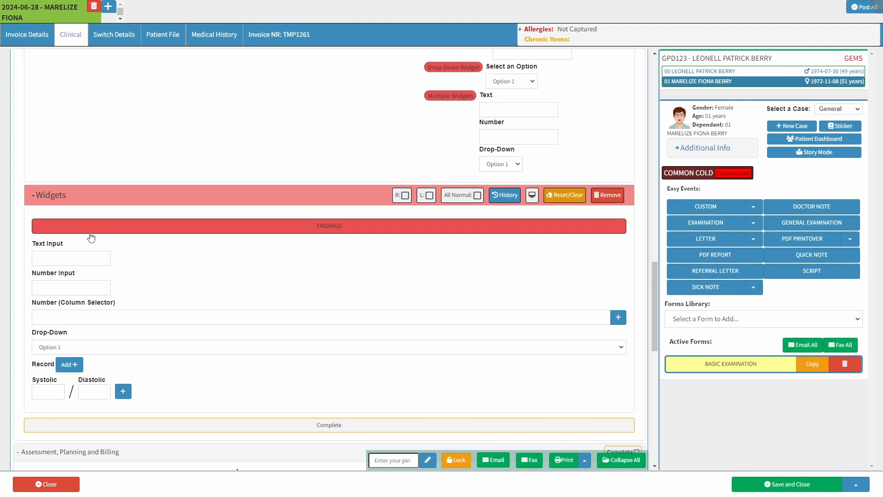
Step: View the Number (Column Selector) choices without picking any, and check the Drop-Down options while keeping Option 1
left_click(71, 249)
left_click(79, 275)
left_click(119, 302)
left_click(619, 317)
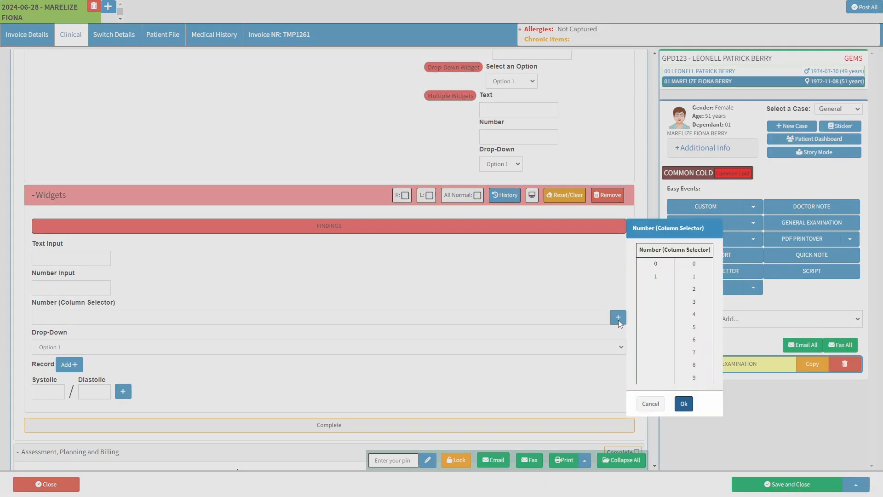
left_click(652, 403)
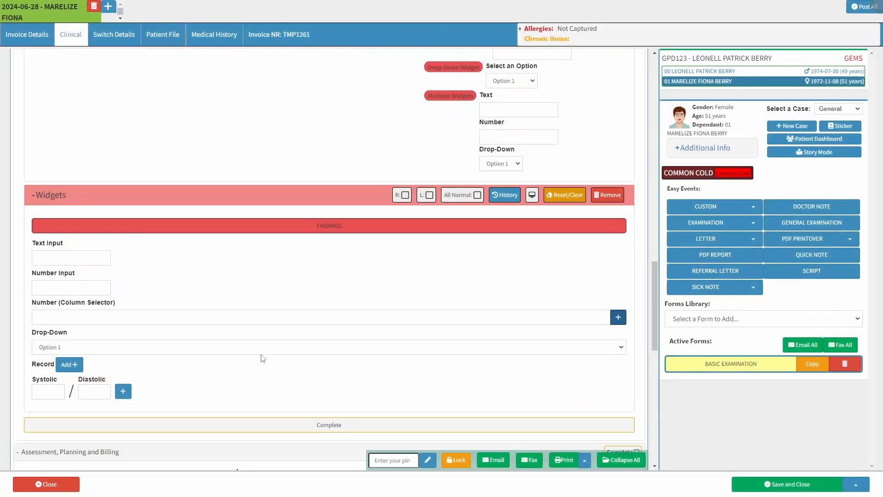
left_click(72, 350)
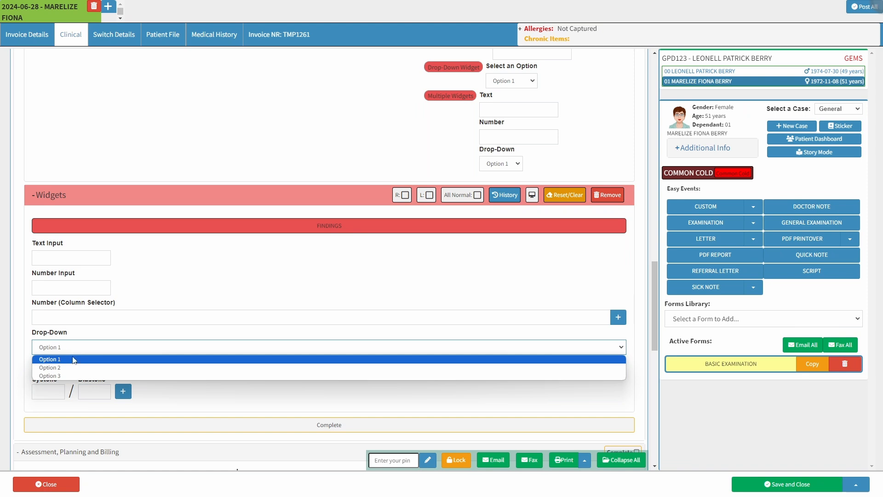
left_click(72, 361)
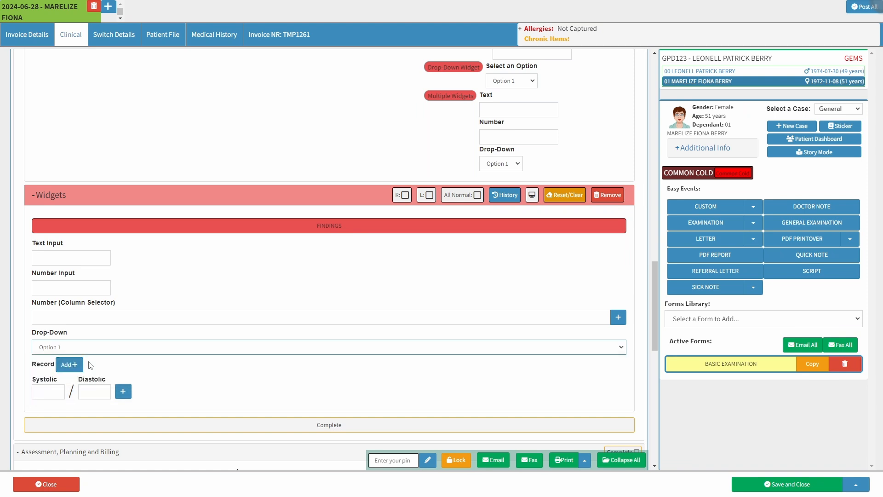
Step: Add a record with "Text" in Column 1, "Column" in Column 2 and Option 1 under the Record widget, and delete it again
left_click(71, 369)
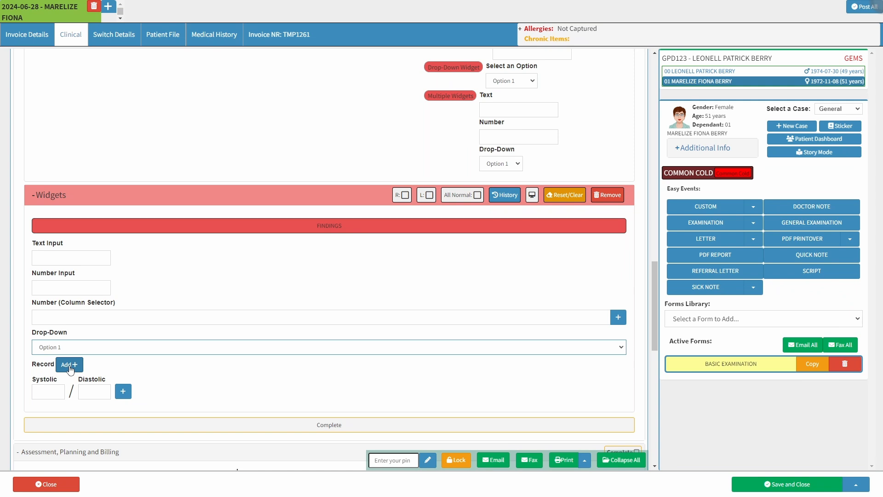
left_click(70, 368)
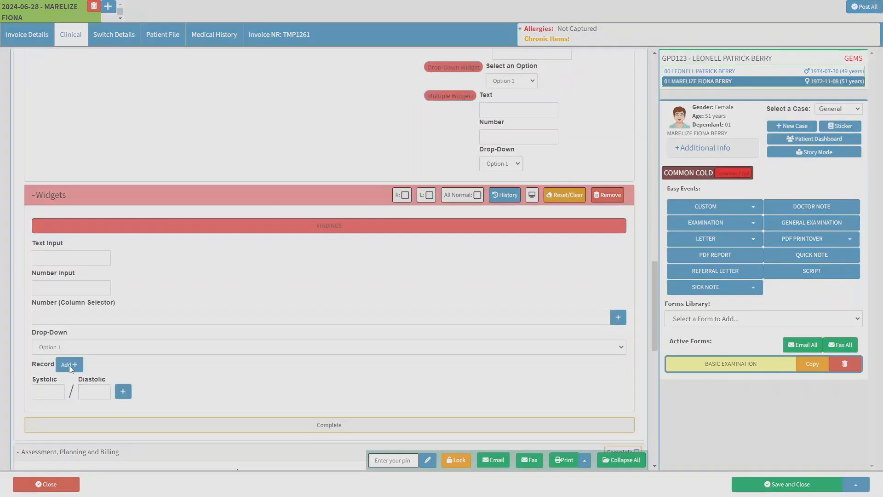
left_click(121, 358)
type("Text")
left_click(174, 357)
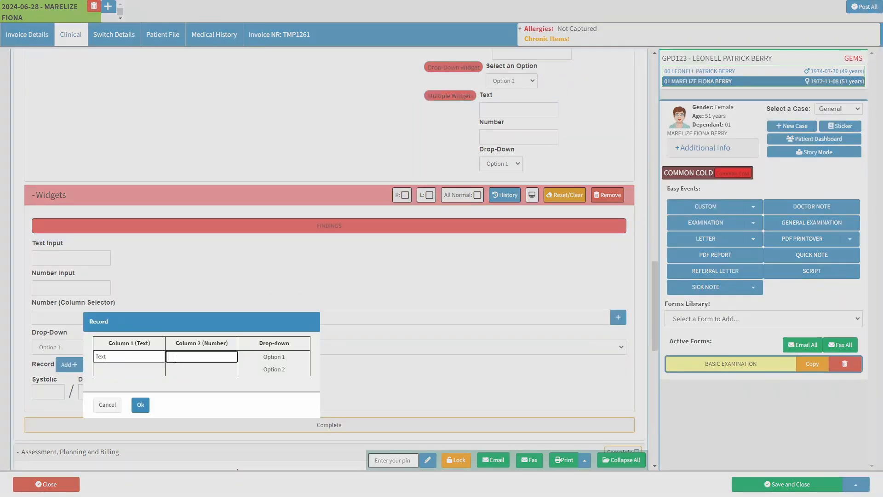
type("Column")
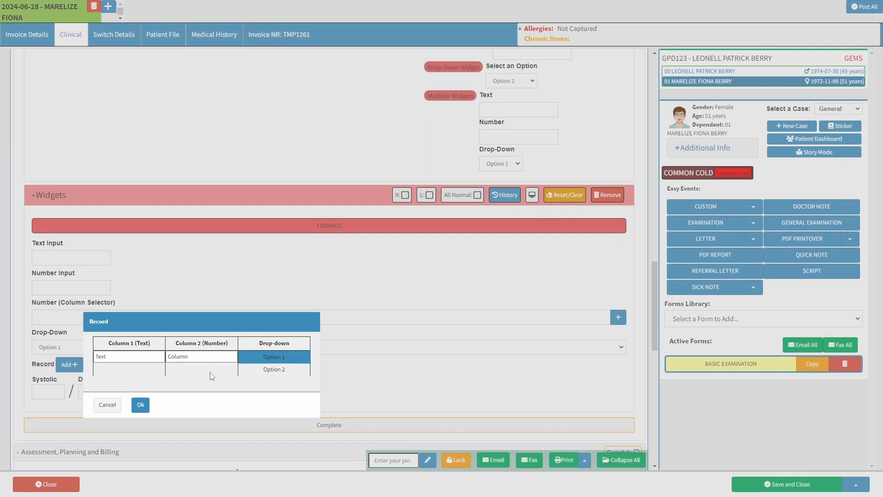
left_click(142, 406)
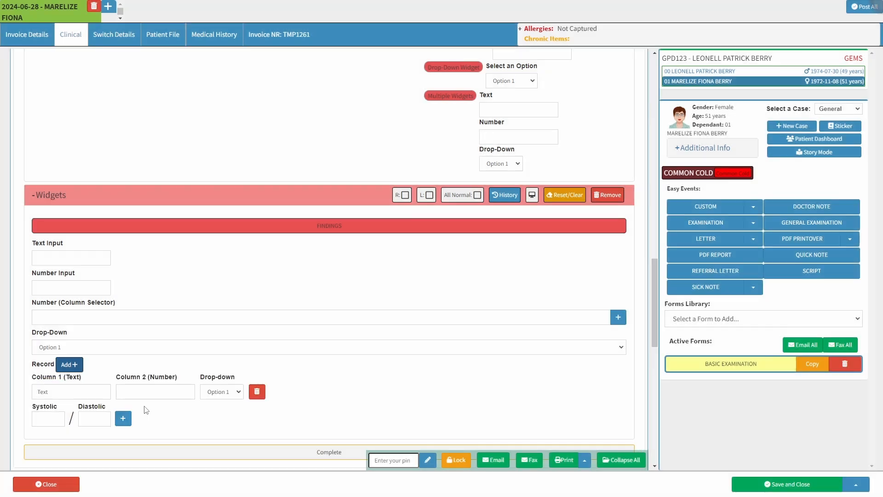
left_click(257, 392)
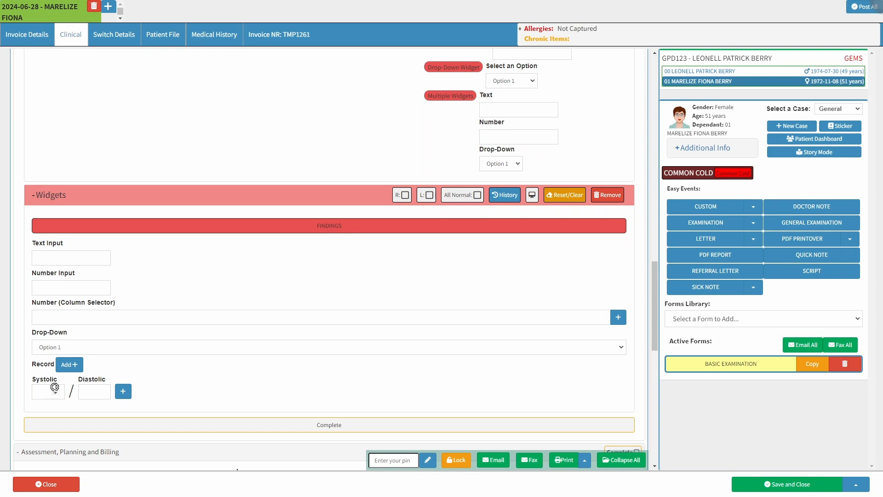
Step: Enter a blood pressure of 122 systolic over 76 diastolic in the Widgets section using the Blood Pressure selector
left_click(95, 389)
left_click(122, 392)
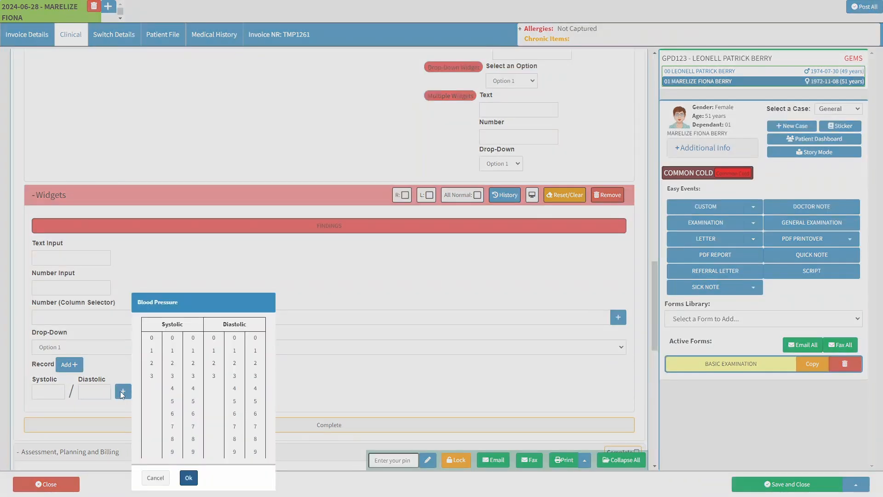
left_click(151, 350)
left_click(172, 363)
left_click(193, 363)
left_click(234, 426)
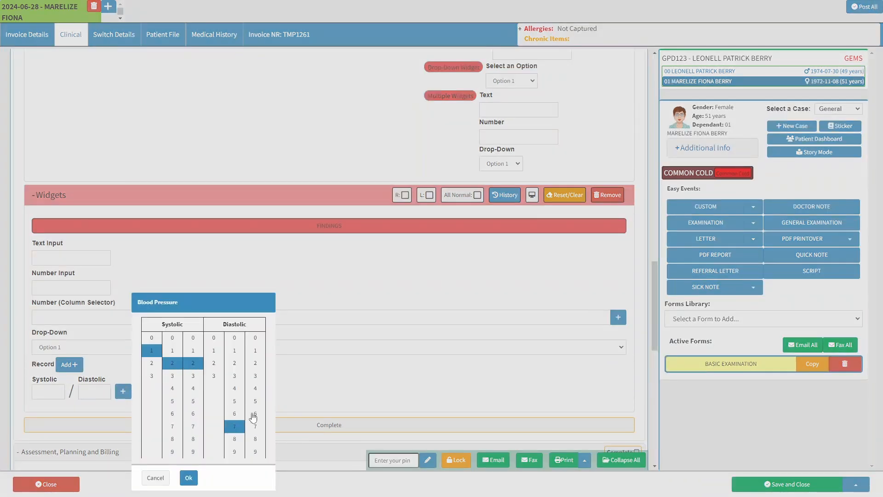
left_click(255, 414)
left_click(189, 478)
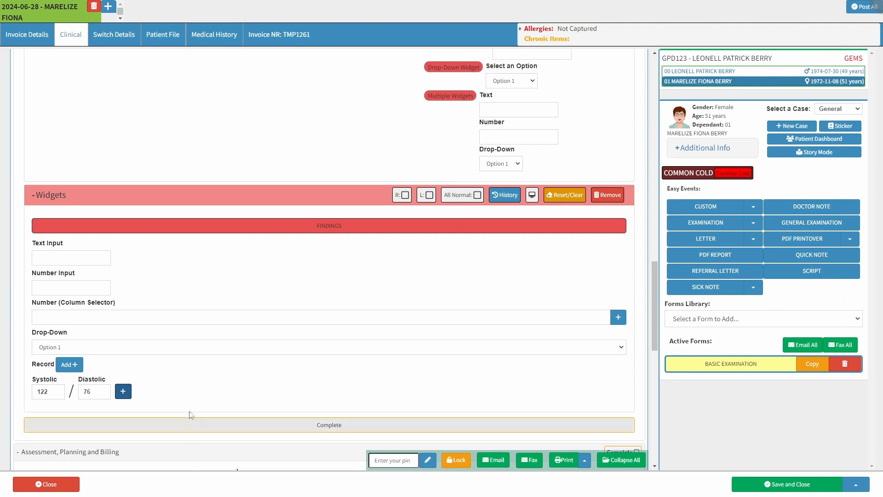
Step: Draw a freehand doctor signature at the end of the Assessment, Planning and Billing section and save it
scroll(191, 391, "down", 5)
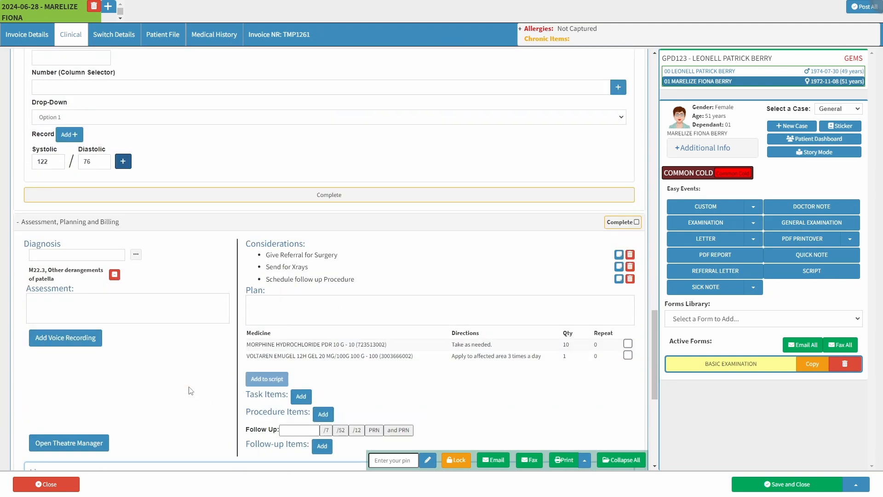
left_click(125, 222)
scroll(191, 345, "down", 6)
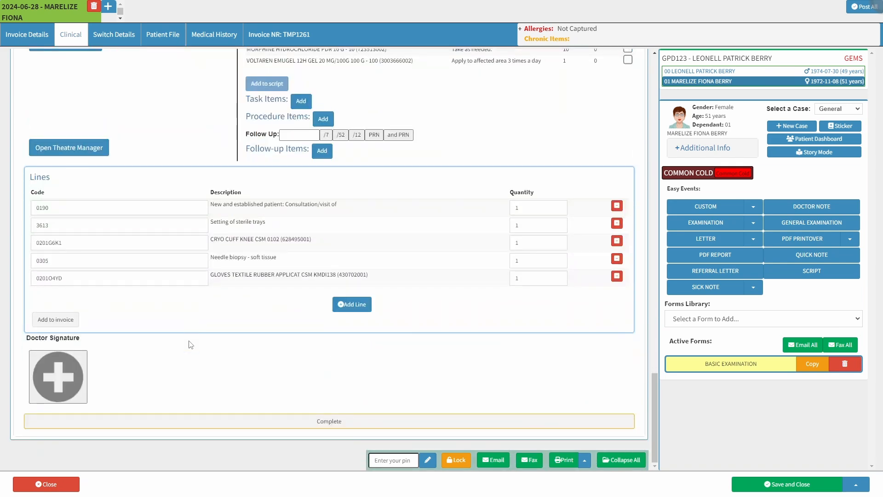
left_click(60, 376)
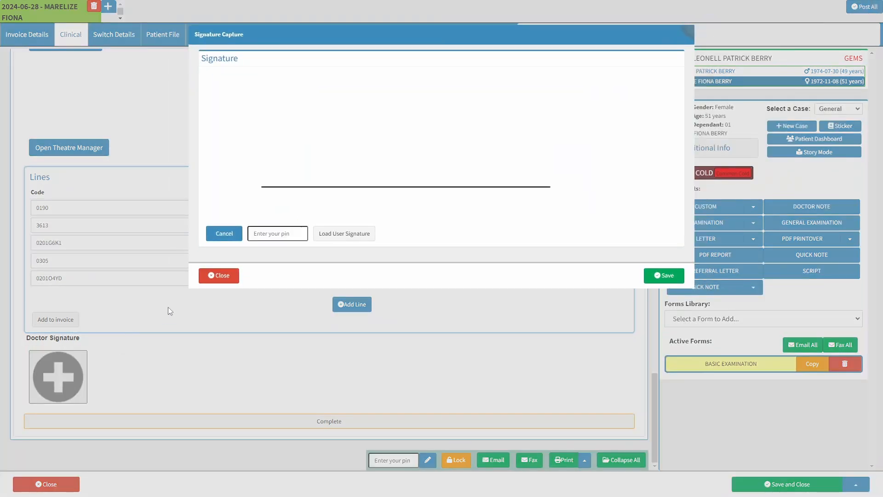
mouse_move(337, 104)
left_mouse_down()
mouse_move(382, 174)
mouse_move(474, 174)
left_mouse_up()
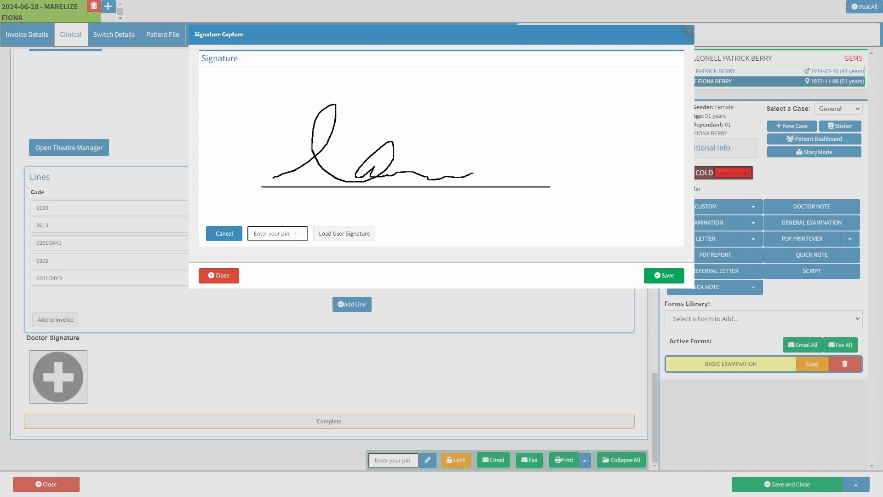
left_click(657, 275)
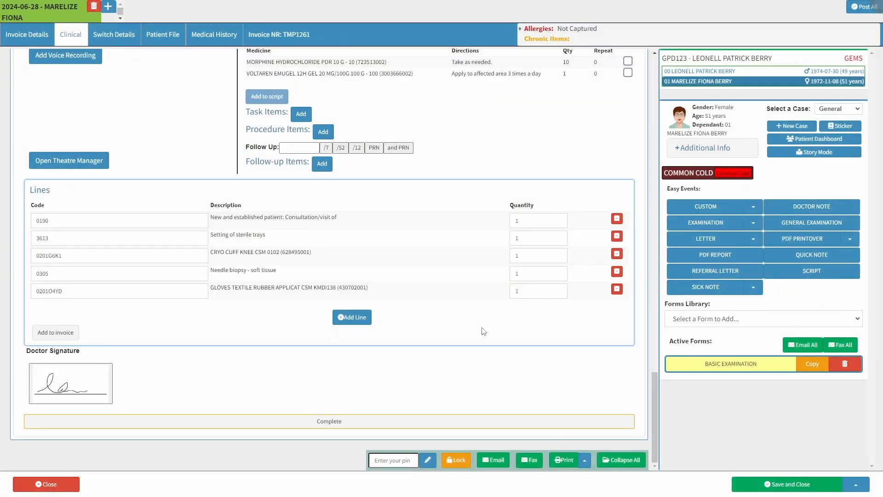
Step: Mark both sections of the form complete, and preview its email and print output without sending or printing
left_click(343, 423)
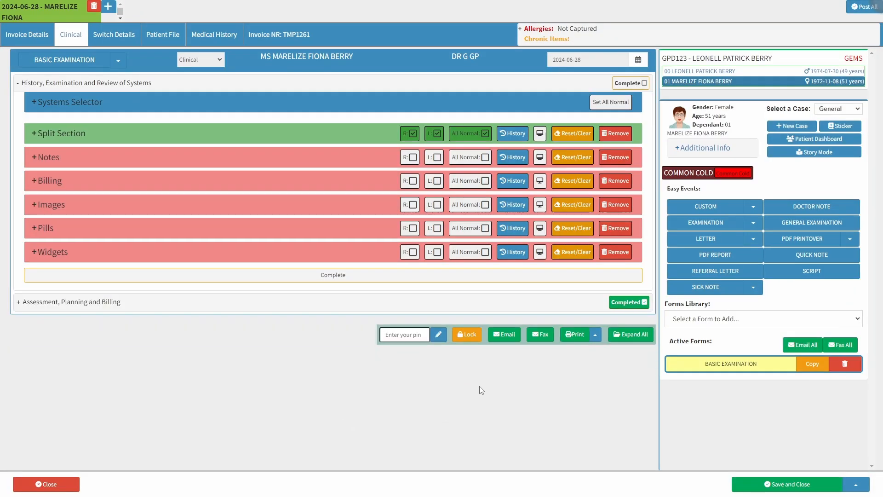
left_click(506, 340)
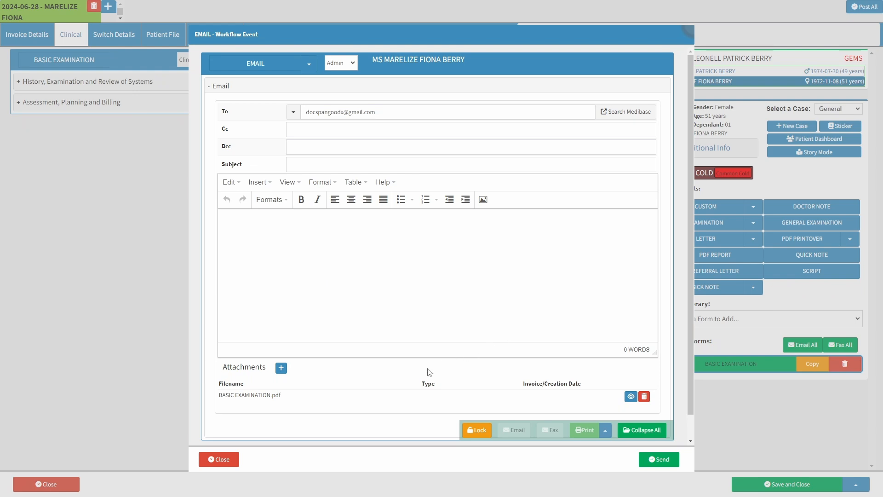
left_click(218, 460)
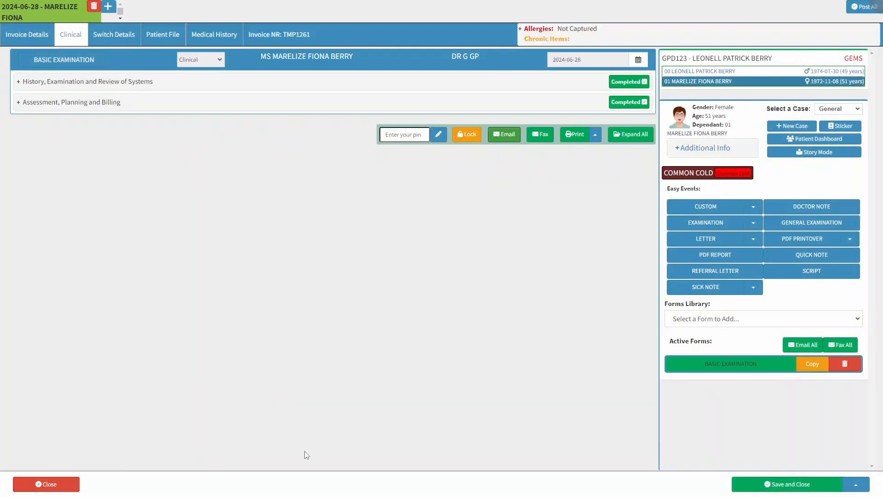
left_click(578, 135)
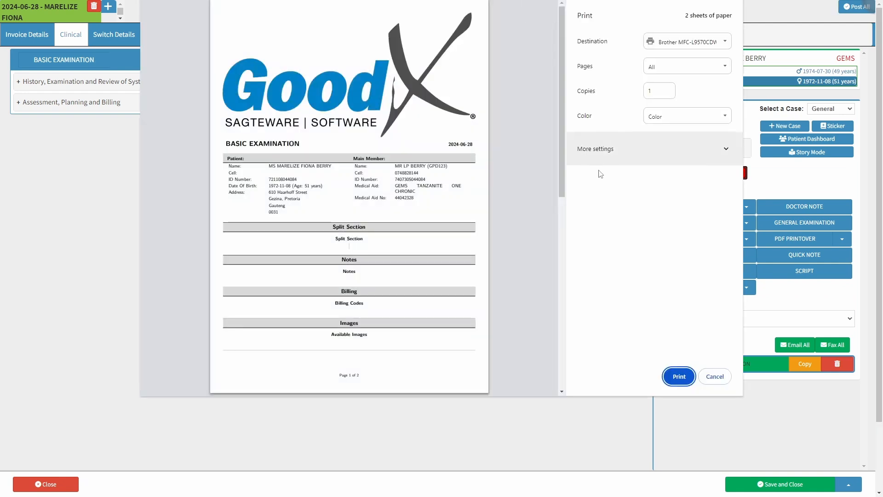
left_click(724, 386)
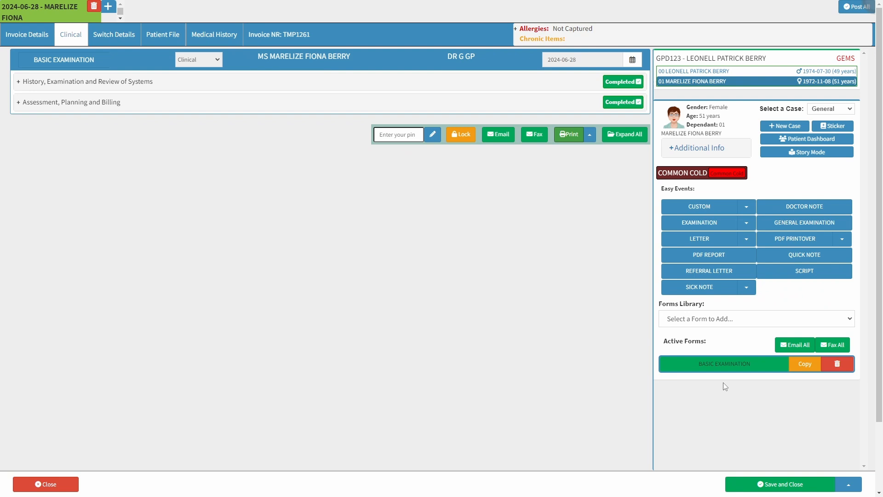
Step: Create a print letter from the BASIC EXAMINATION form using the LETTER template
left_click(590, 137)
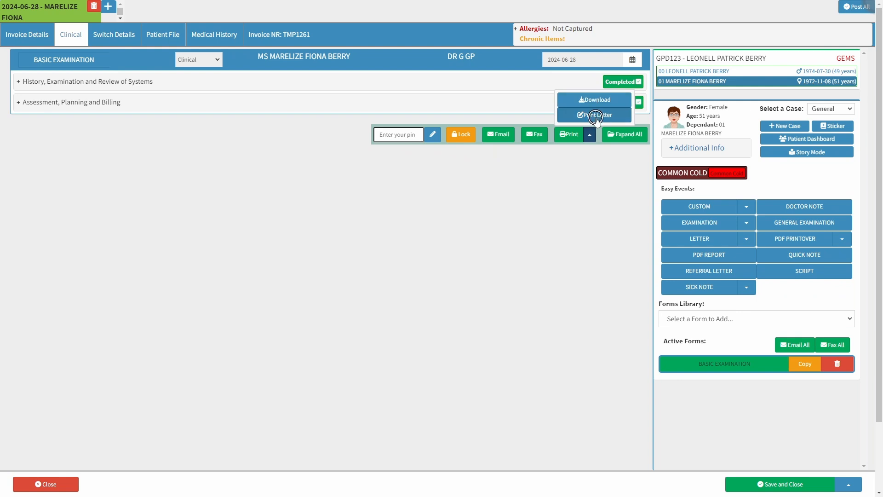
left_click(596, 116)
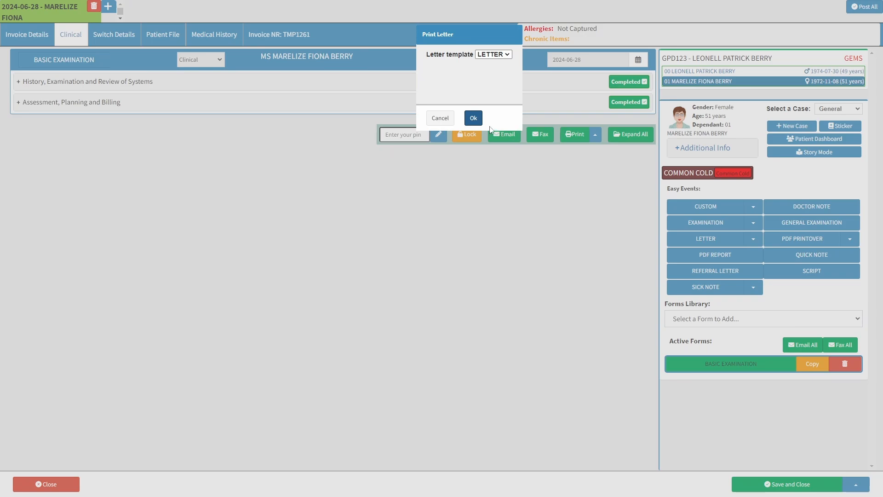
left_click(474, 118)
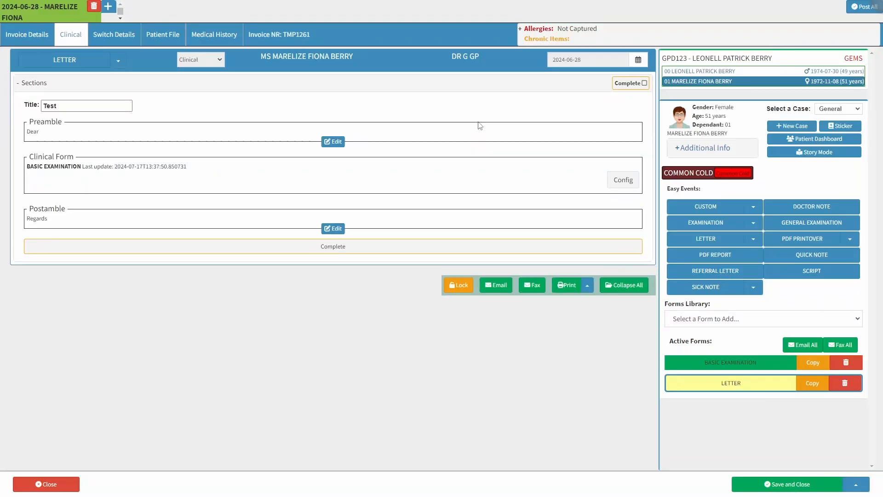